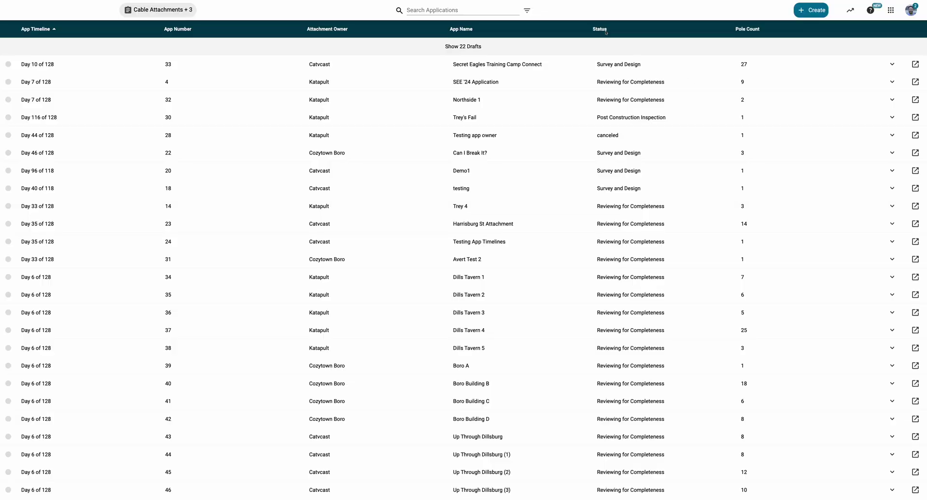
# Step: Sort the applications by status and search for 'catv'
pyautogui.click(601, 29)
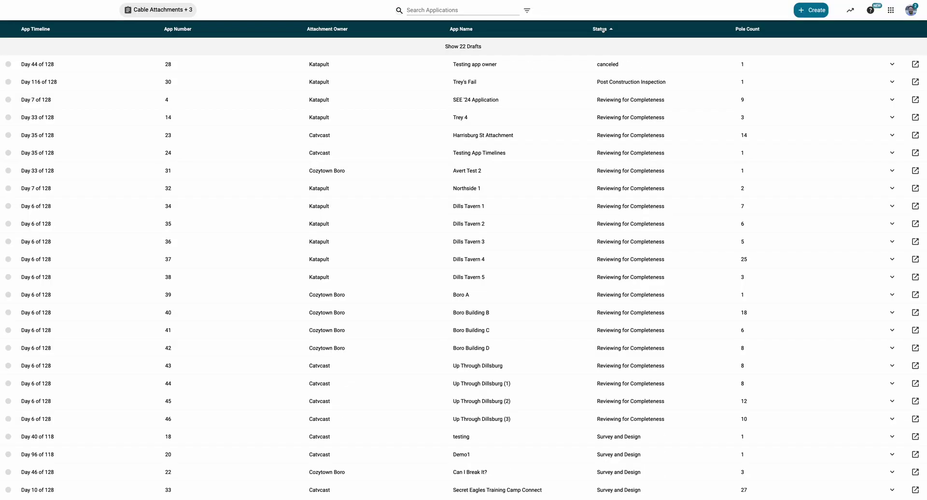
pyautogui.click(458, 10)
pyautogui.write('catv')
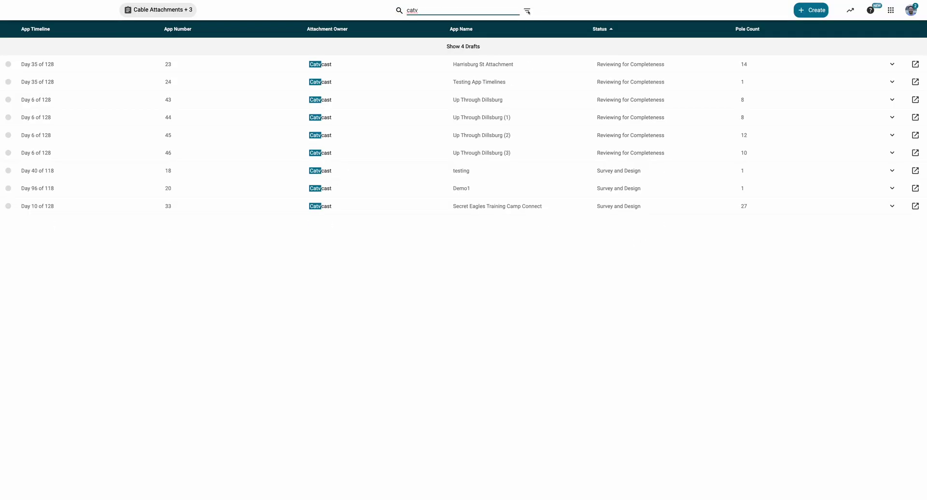
# Step: Add a Pole Tag attribute filter with value 1
pyautogui.click(527, 10)
pyautogui.write('pole')
pyautogui.click(455, 118)
pyautogui.write('1')
# Step: Review the matching application's details, then bring up the export options
pyautogui.click(892, 64)
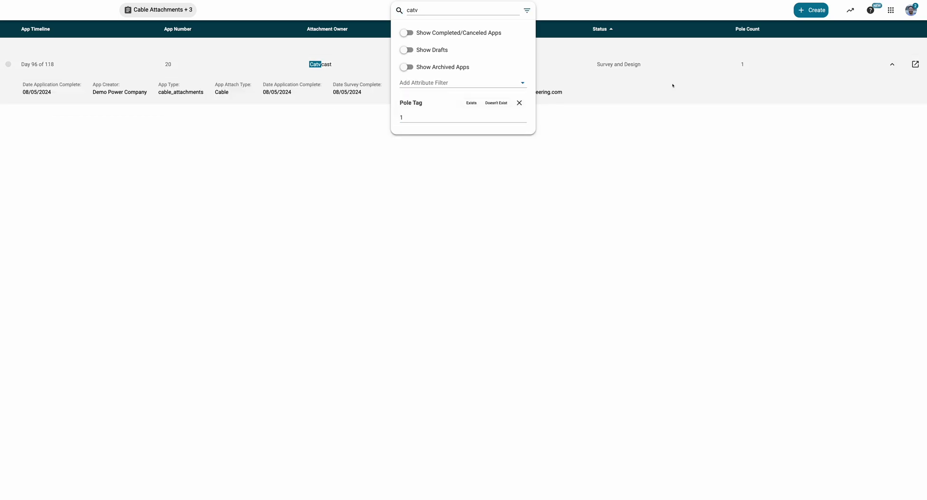
pyautogui.click(714, 80)
pyautogui.click(882, 66)
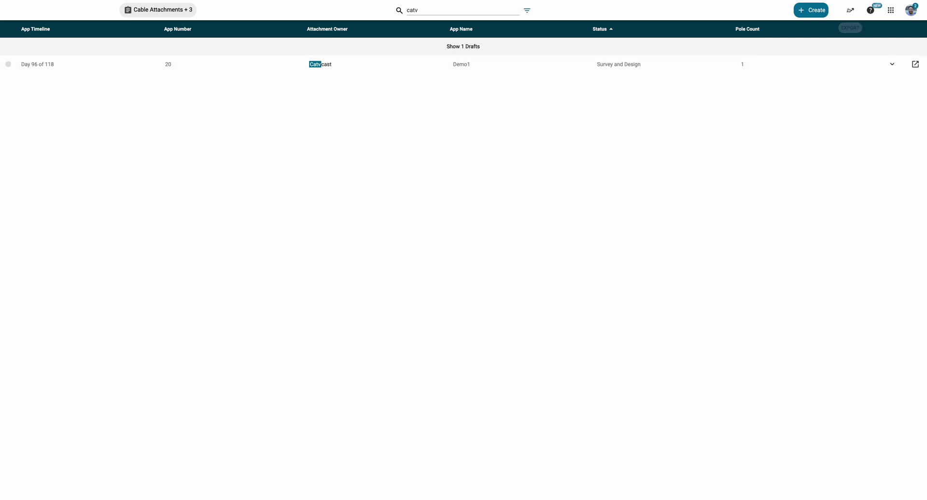
pyautogui.click(850, 10)
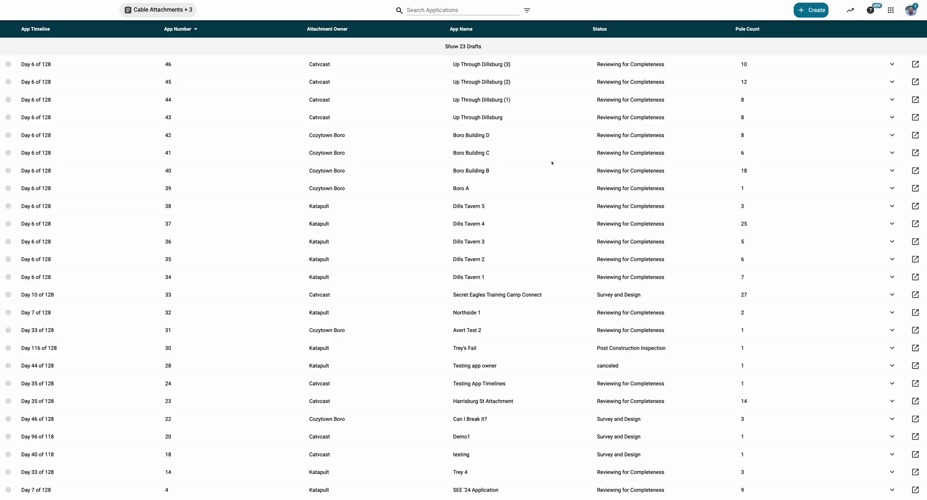
# Step: Start a Katapult cable attachments application named 'New Fiber Build' with attachment type Cable
pyautogui.click(811, 9)
pyautogui.click(828, 23)
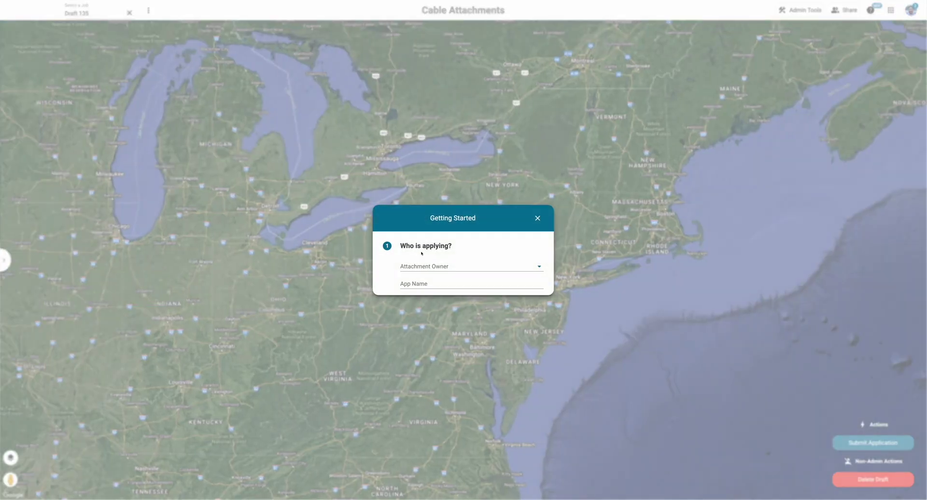
pyautogui.click(425, 265)
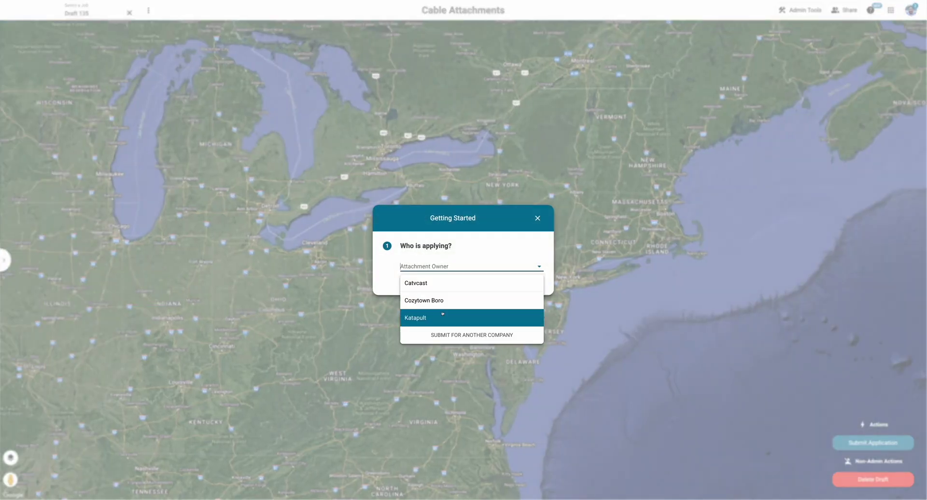
pyautogui.click(425, 319)
pyautogui.write('New Fiber Build')
pyautogui.click(422, 300)
pyautogui.click(410, 281)
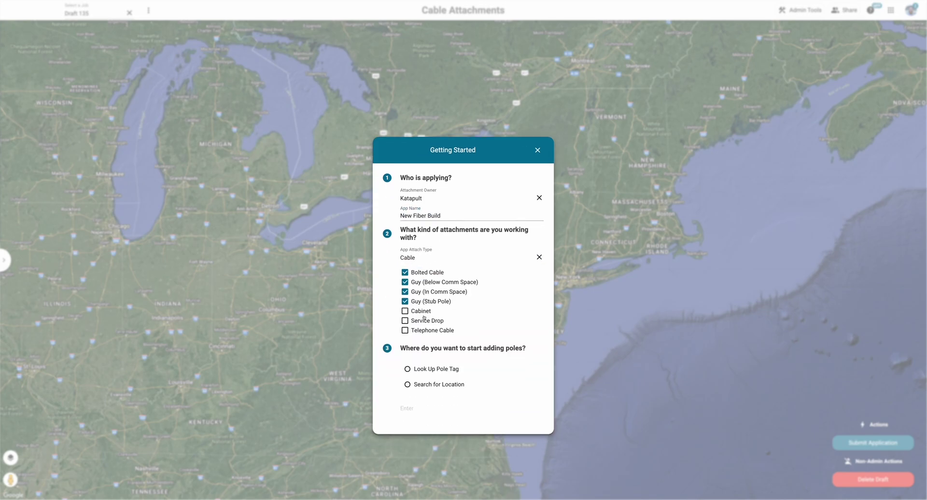
# Step: Locate the application on the map by searching for Baltimore St
pyautogui.click(425, 347)
pyautogui.write('Baltimore St')
pyautogui.press('Return')
pyautogui.click(432, 386)
# Step: Set cable diameter .5, cable weight .168 and strand size 1/4
pyautogui.click(20, 82)
pyautogui.write('.5')
pyautogui.click(119, 83)
pyautogui.write('.168')
pyautogui.click(53, 105)
pyautogui.click(29, 123)
# Step: Set the cable type to Fiber Optic Comm and attach the guying plan file
pyautogui.click(162, 105)
pyautogui.click(145, 145)
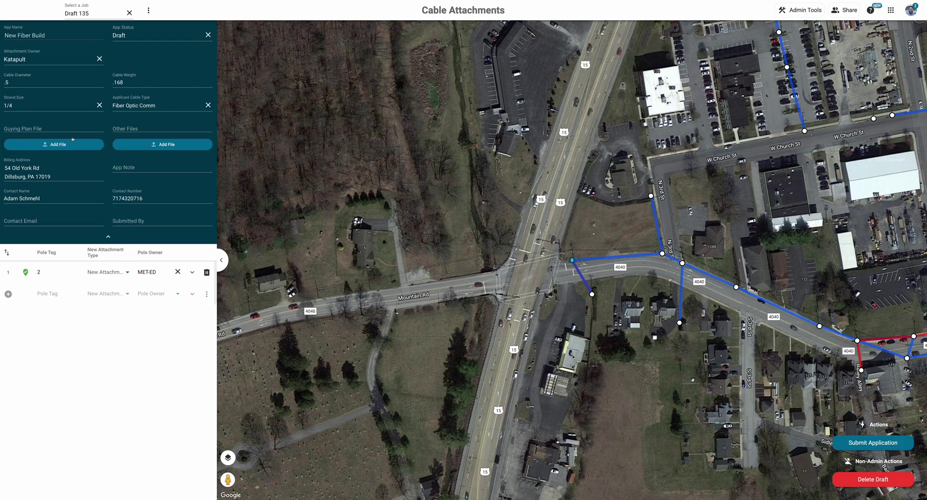
pyautogui.click(54, 143)
pyautogui.click(546, 298)
# Step: Add the application note 'this is a test' and enter the contact e-mail address
pyautogui.click(144, 172)
pyautogui.write('this is a test')
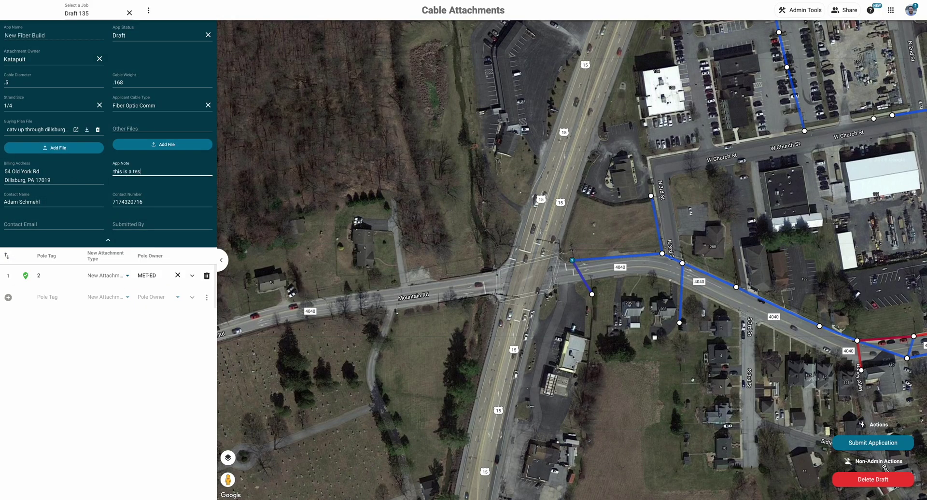
pyautogui.click(40, 225)
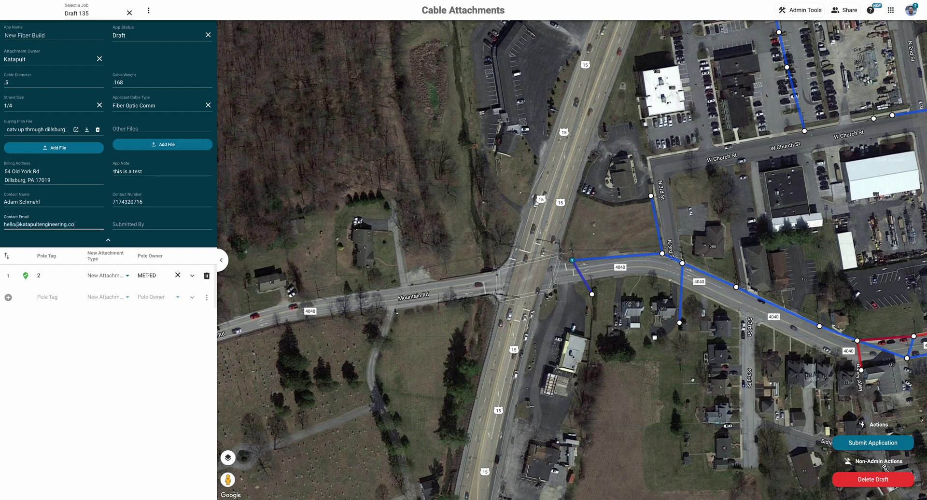
# Step: Inspect pole 2 and a nearby span downtown, then attempt to submit the application
pyautogui.moveTo(637, 264); pyautogui.dragTo(230, 285)
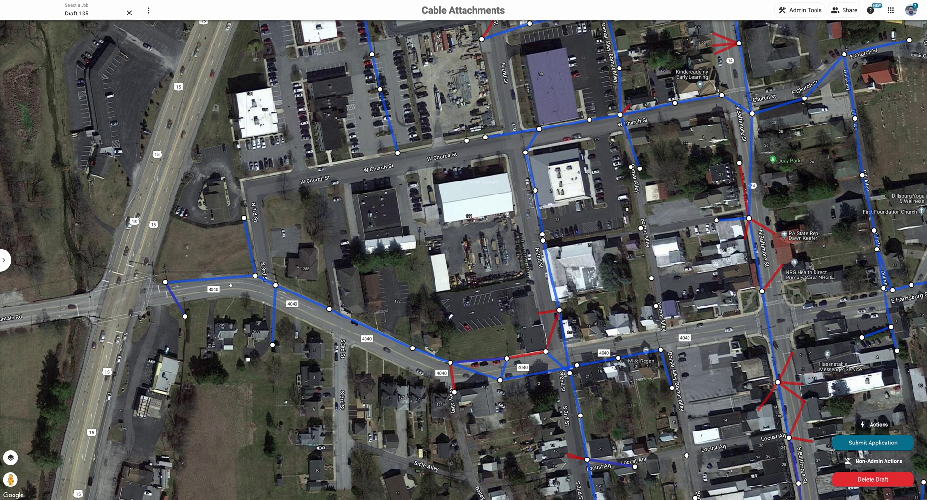
pyautogui.click(165, 281)
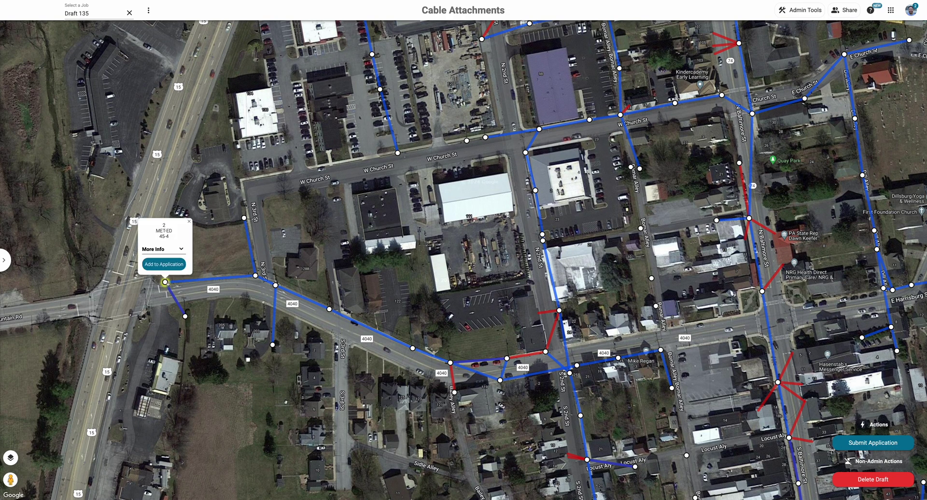
pyautogui.click(215, 280)
pyautogui.click(4, 260)
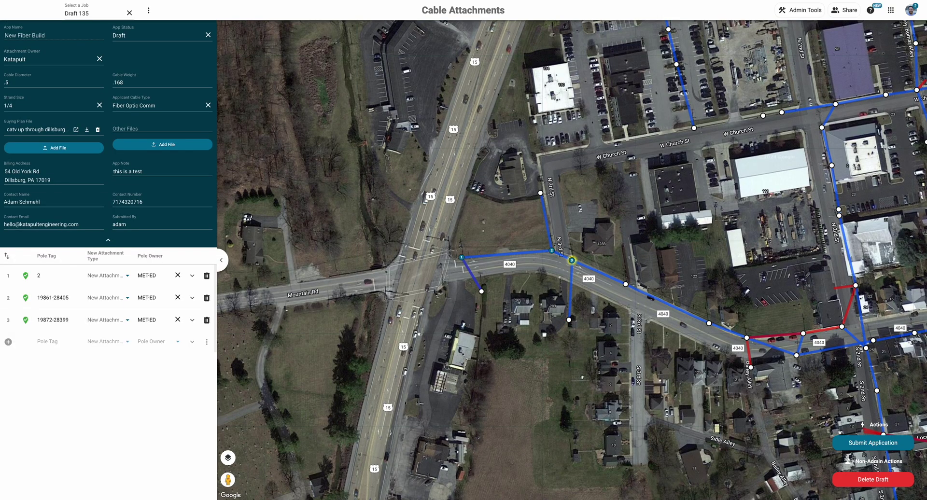
pyautogui.click(868, 442)
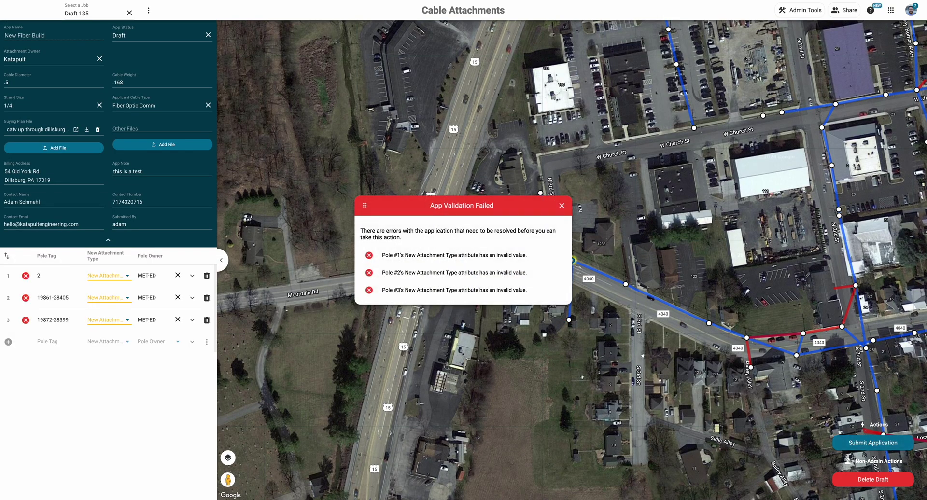
# Step: Set poles 1, 2 and 3 to Bolted Cable, then submit and confirm for review
pyautogui.click(562, 208)
pyautogui.click(107, 276)
pyautogui.click(111, 290)
pyautogui.click(107, 297)
pyautogui.click(111, 312)
pyautogui.click(107, 320)
pyautogui.click(111, 335)
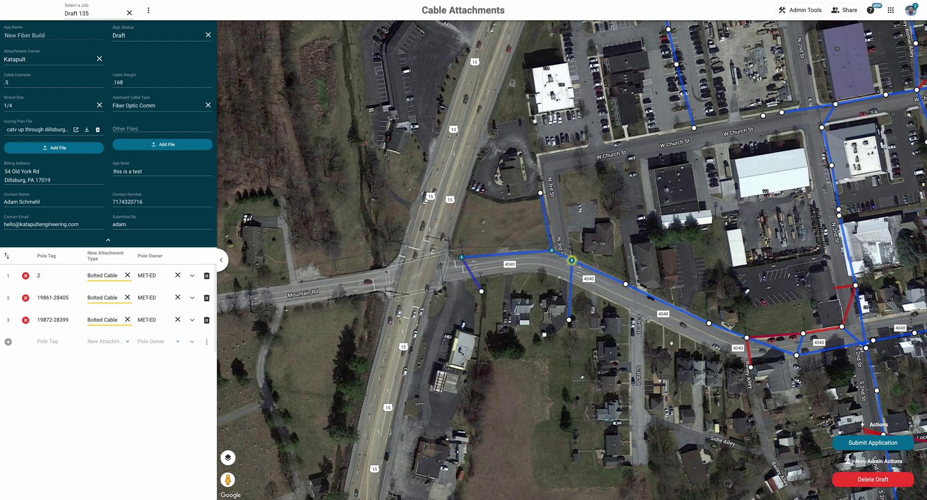
pyautogui.click(871, 441)
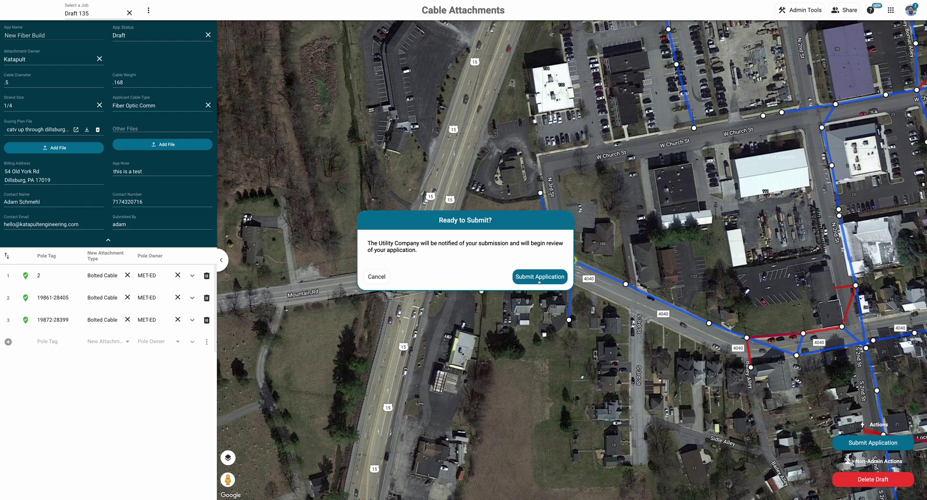
pyautogui.click(539, 277)
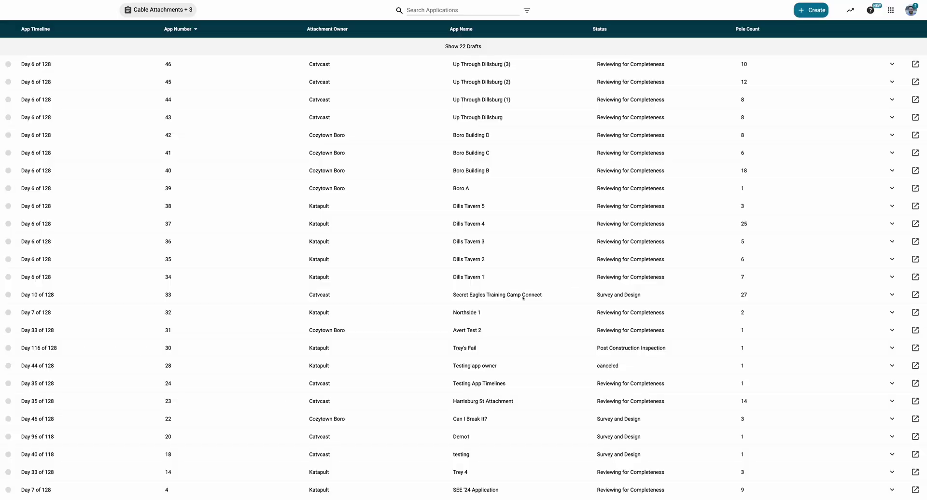
# Step: Follow the Incomplete status email's link to open APP_33 in Katapult Pro
pyautogui.click(523, 298)
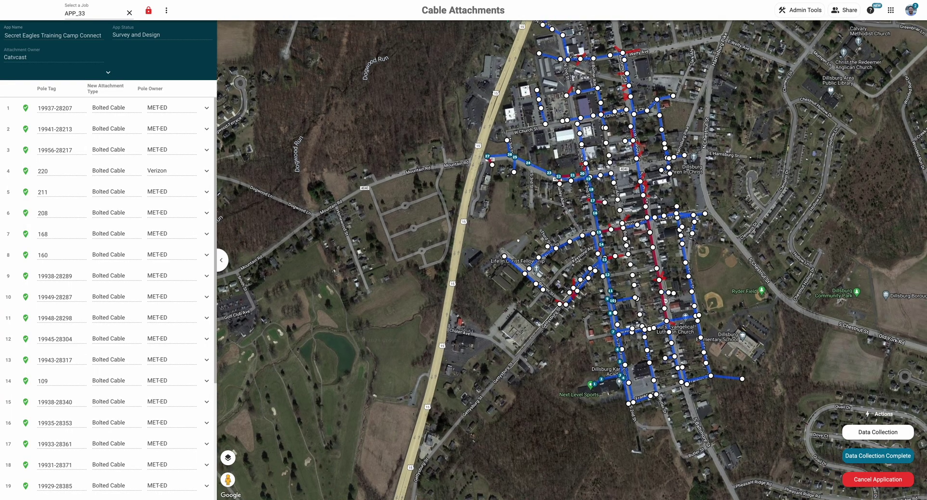
# Step: Zoom into the map, switch tool sets, and join all of APP_33's poles
pyautogui.scroll(5, 518, 240)
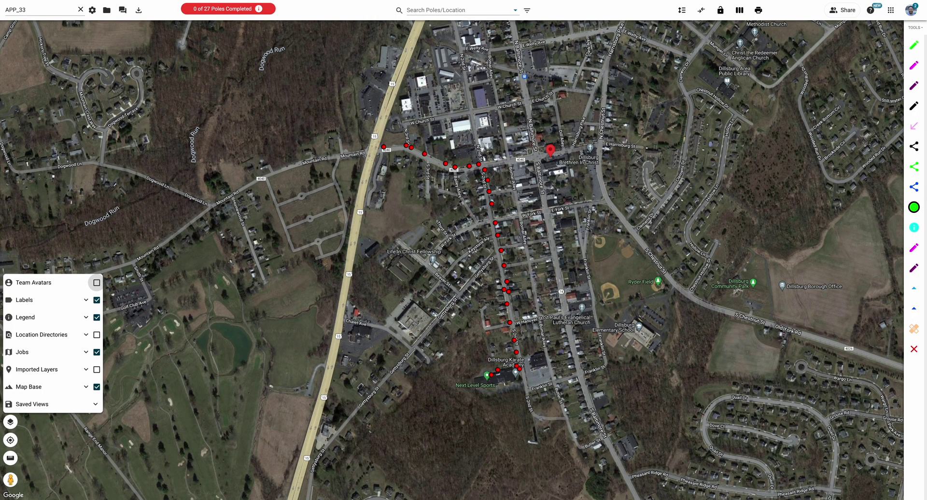
pyautogui.scroll(4, 470, 267)
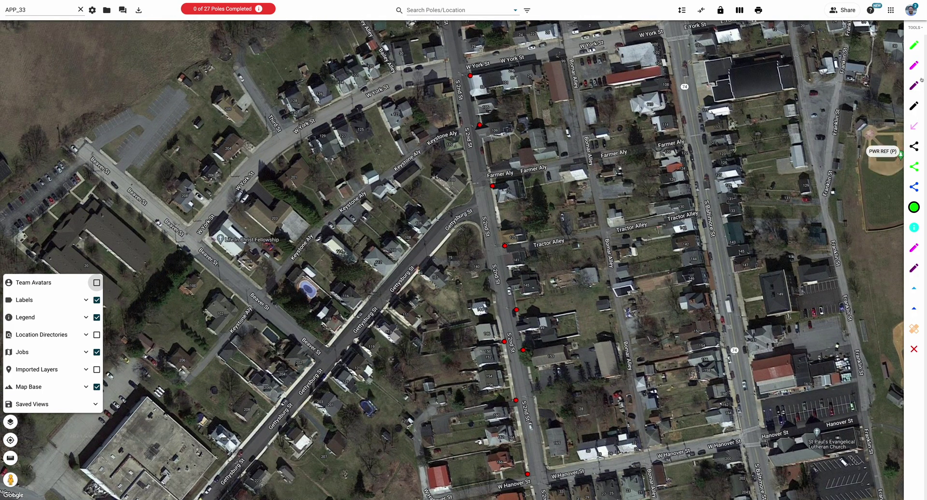
pyautogui.click(915, 27)
pyautogui.click(899, 81)
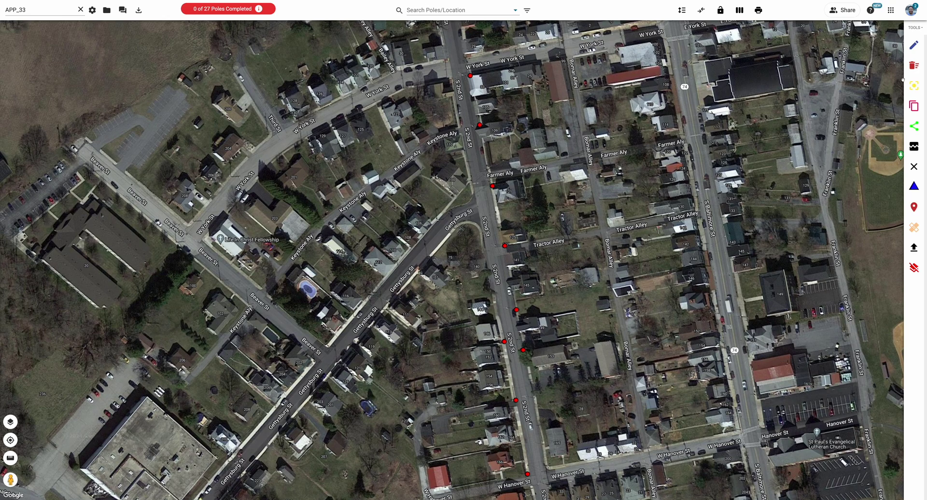
pyautogui.click(914, 126)
pyautogui.click(511, 267)
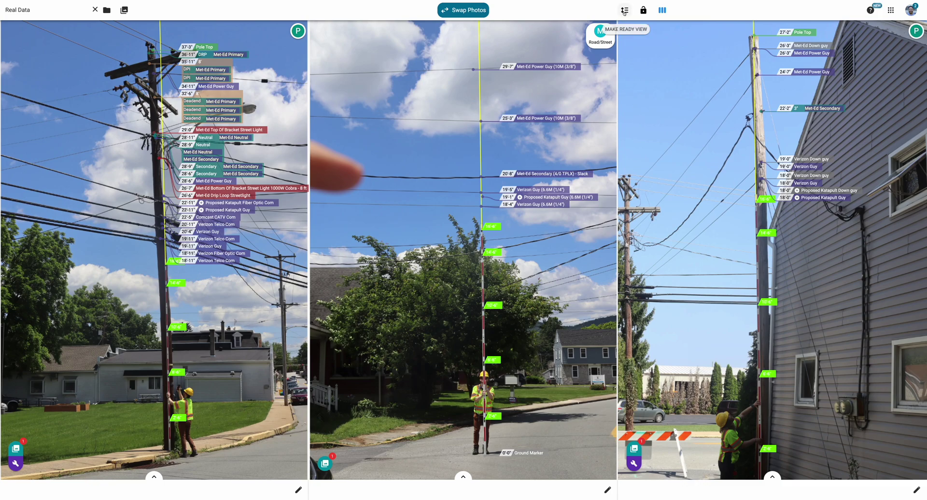
# Step: Show proposed height changes and lower the 19'-0" Verizon down guy and guy
pyautogui.click(624, 10)
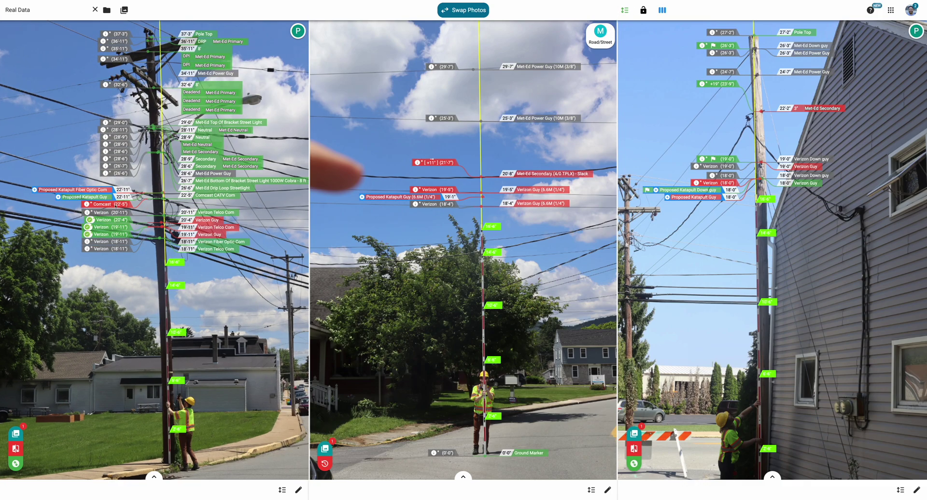
pyautogui.click(164, 197)
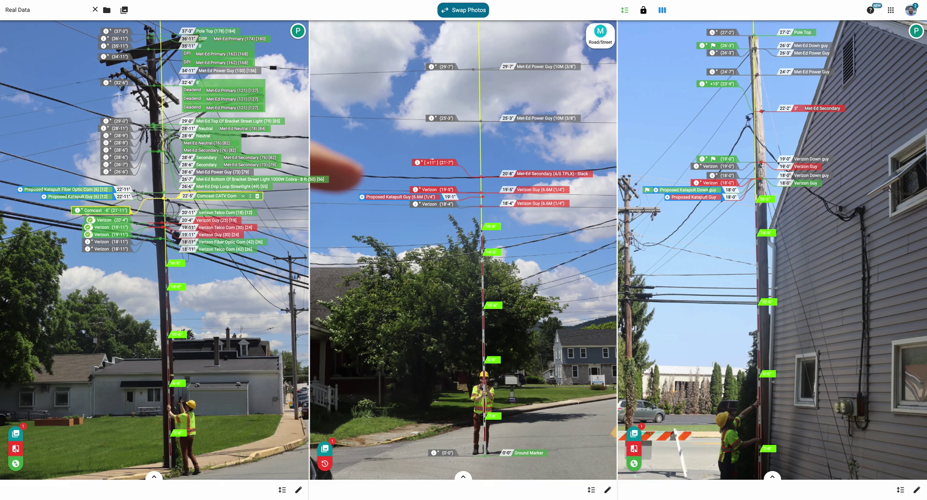
pyautogui.scroll(-1, 702, 248)
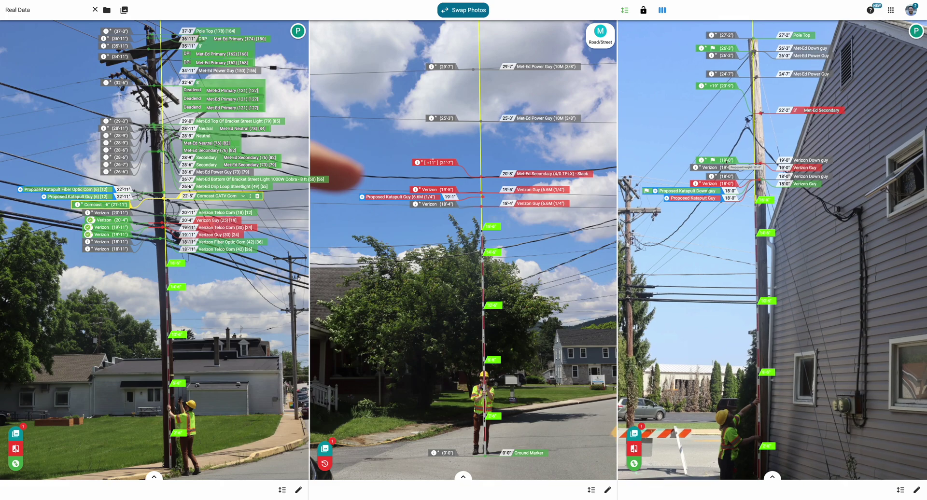
pyautogui.click(727, 161)
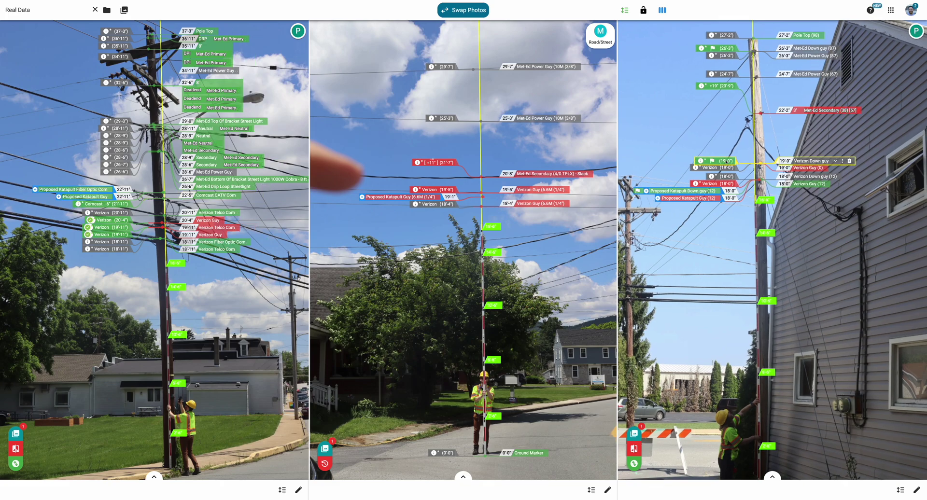
pyautogui.click(728, 169)
pyautogui.click(726, 162)
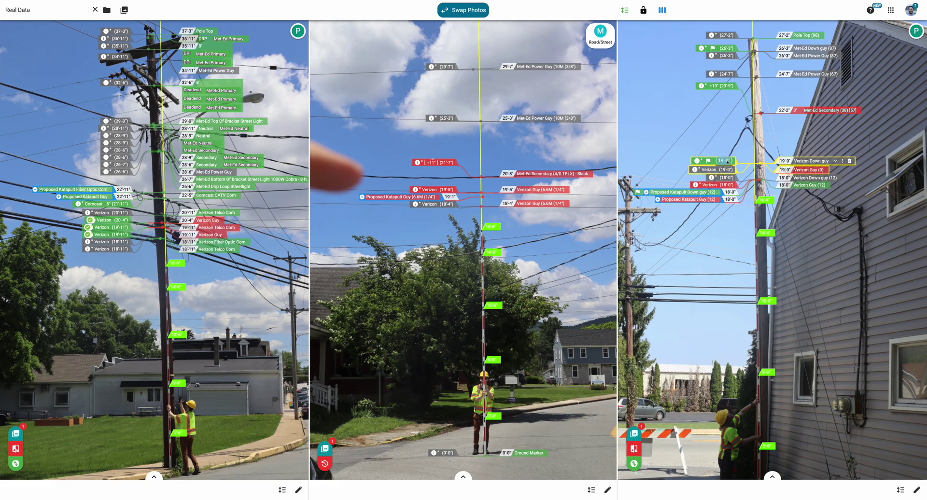
pyautogui.press('Down')
pyautogui.press('Down')
pyautogui.press('Down')
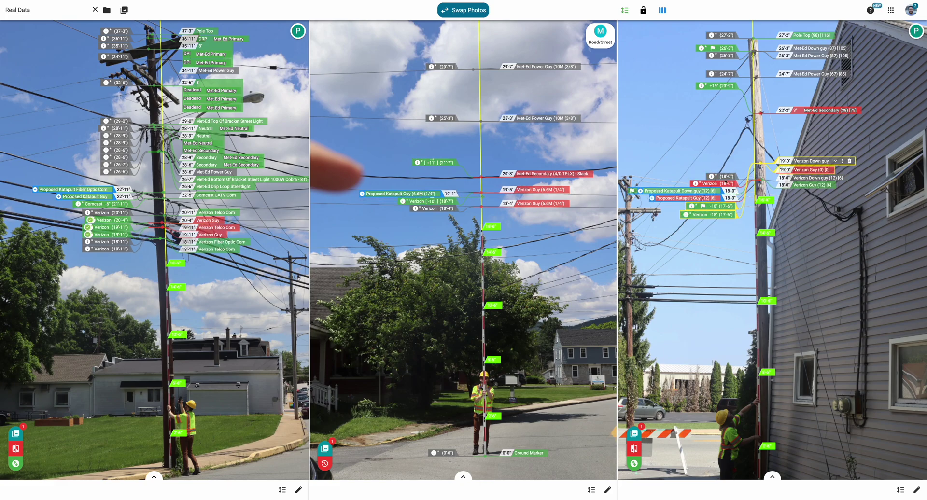
# Step: Lower the 18'-0" Verizon down guy and guy 12 inches to 17'-0", then deselect
pyautogui.click(726, 177)
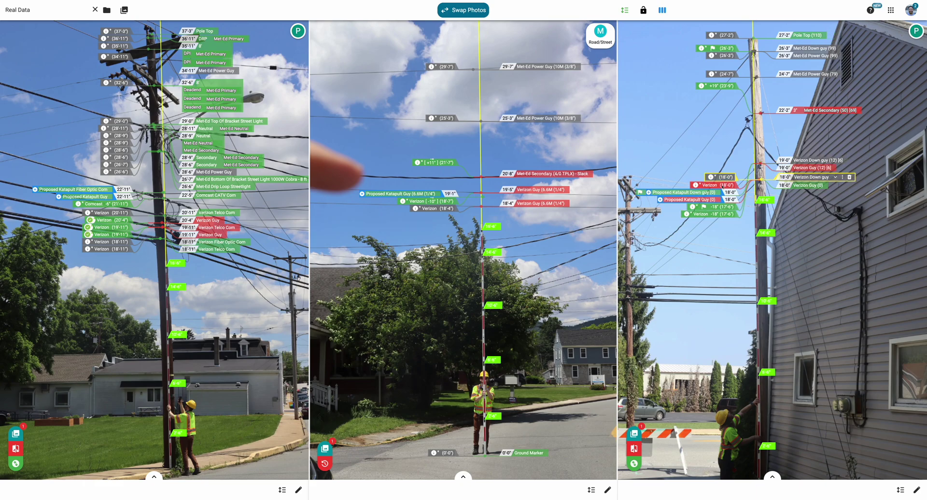
pyautogui.click(726, 178)
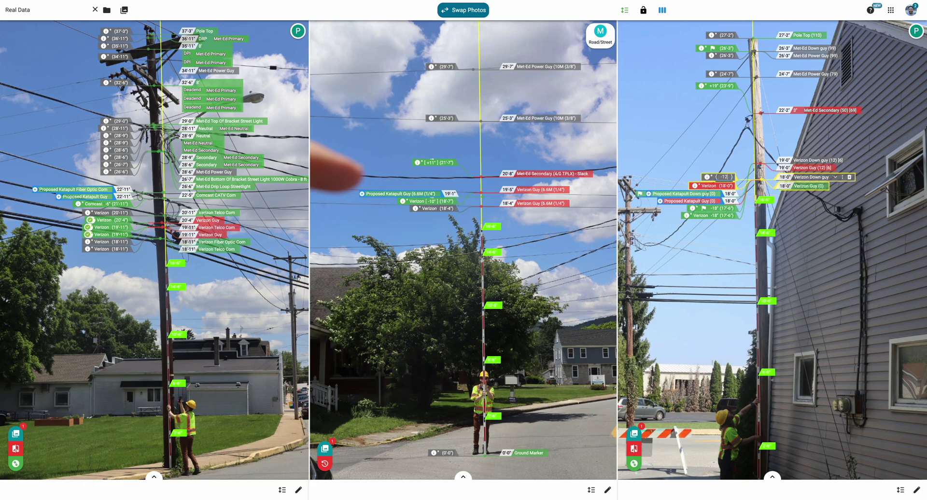
pyautogui.press('Down')
pyautogui.press('Down')
pyautogui.press('Escape')
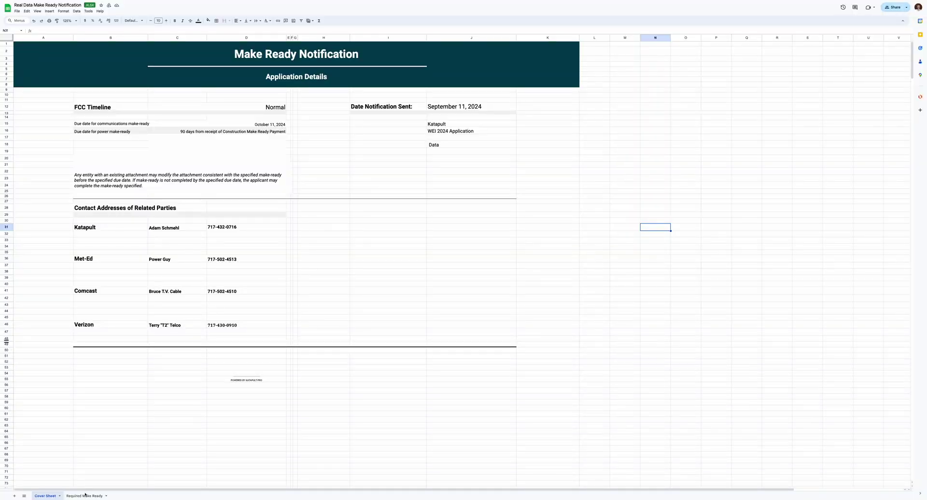
# Step: Open the Required Make Ready sheet and scroll through each pole's Summary of Work Required
pyautogui.click(85, 495)
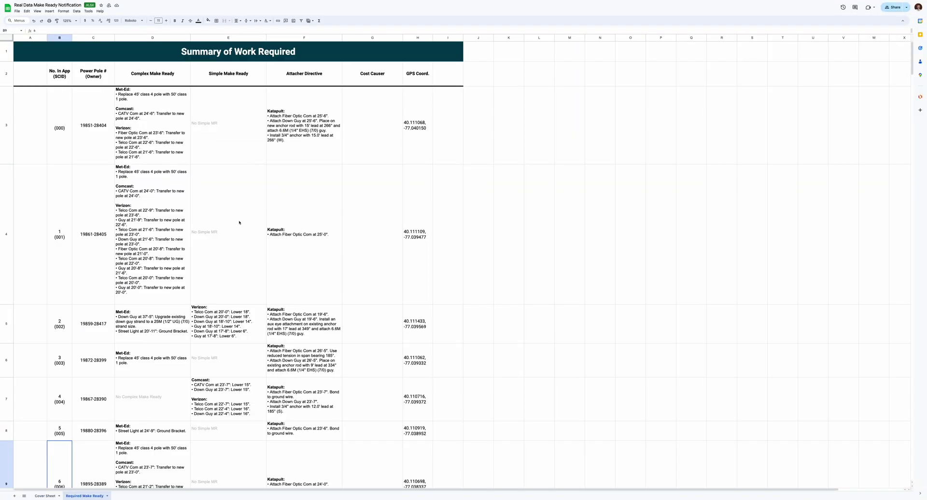
pyautogui.scroll(-3, 238, 224)
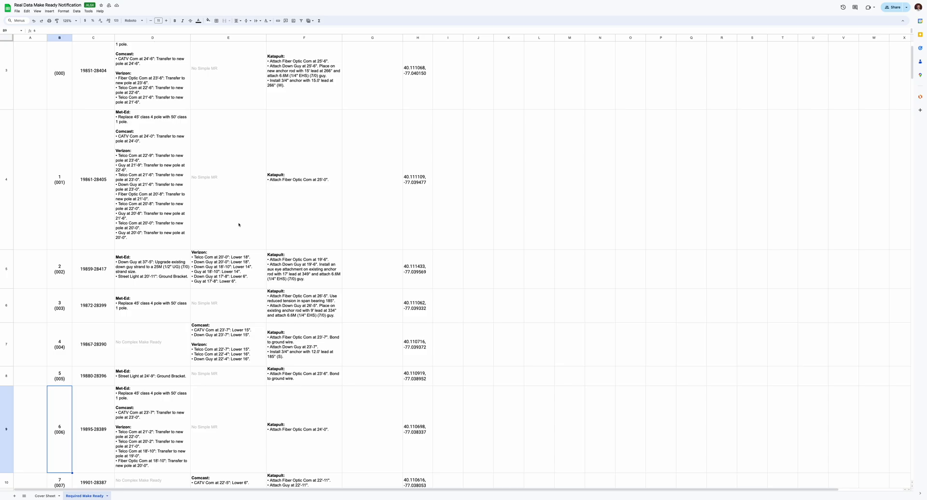
pyautogui.scroll(-5, 239, 225)
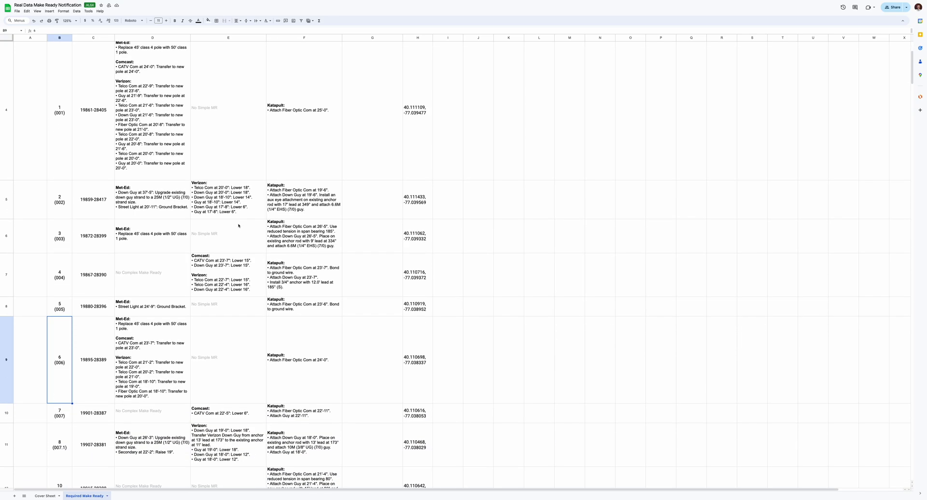
pyautogui.scroll(-3, 238, 226)
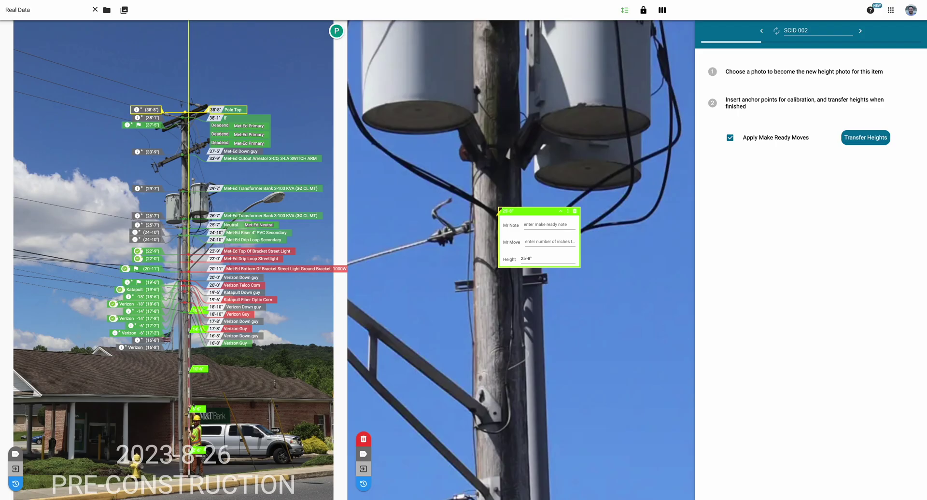
# Step: Anchor the 6'4" mark on the old and new photos, then turn off Apply Make Ready Moves
pyautogui.scroll(3, 187, 420)
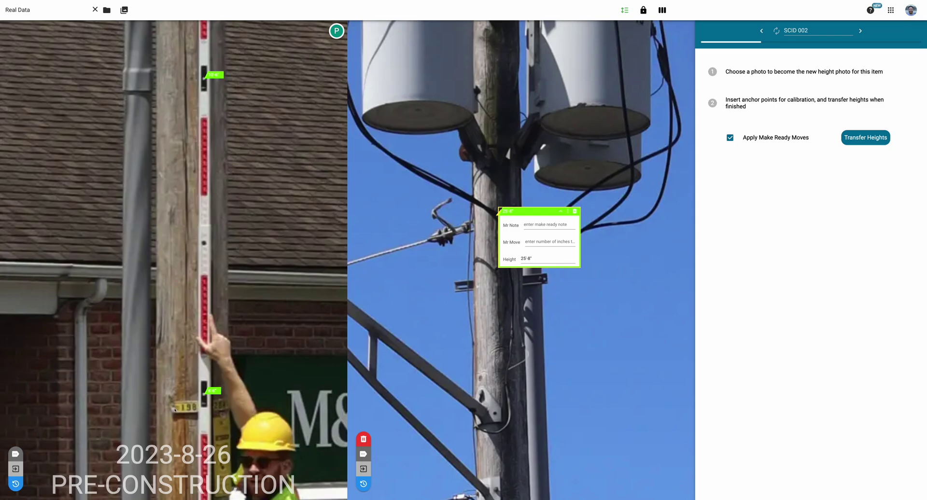
pyautogui.click(174, 409)
pyautogui.scroll(-5, 467, 391)
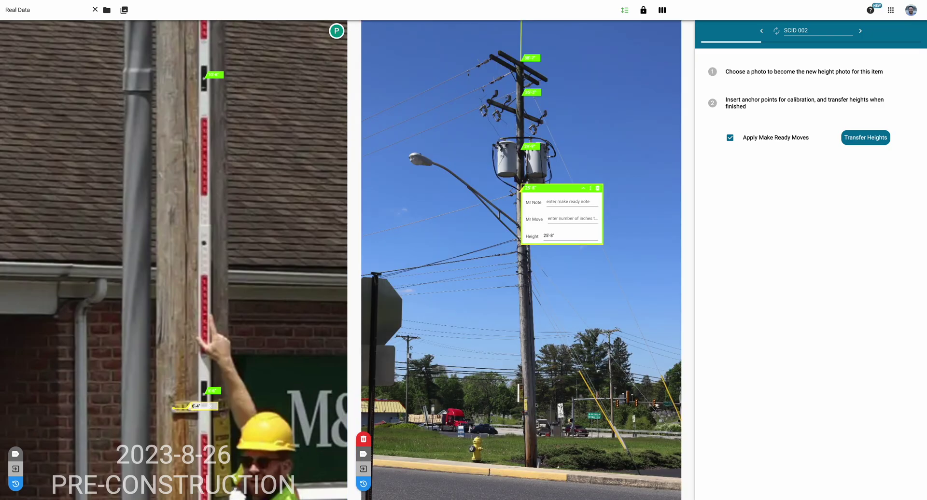
pyautogui.scroll(8, 536, 405)
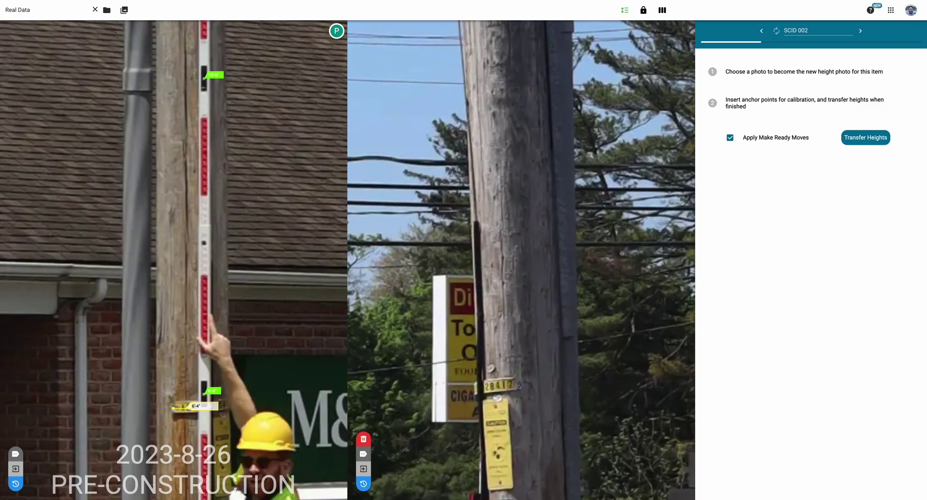
pyautogui.click(519, 386)
pyautogui.scroll(-8, 519, 386)
pyautogui.scroll(-5, 227, 215)
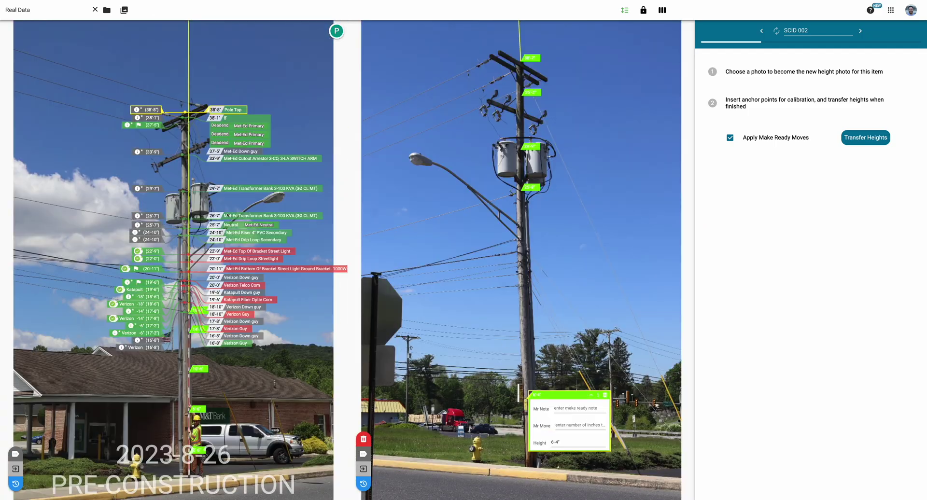
pyautogui.click(729, 138)
# Step: Transfer pole SCID 002's measured heights onto the post-construction photo
pyautogui.click(865, 137)
pyautogui.scroll(5, 512, 65)
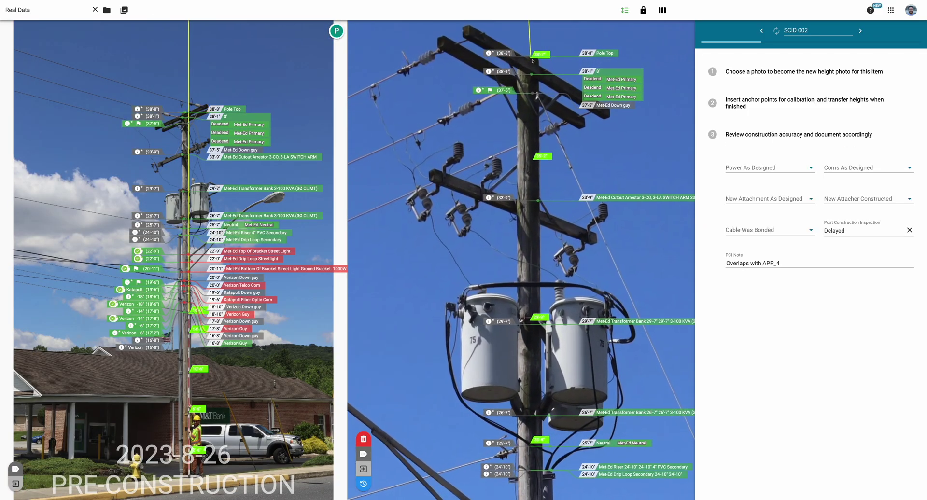
pyautogui.scroll(-5, 521, 154)
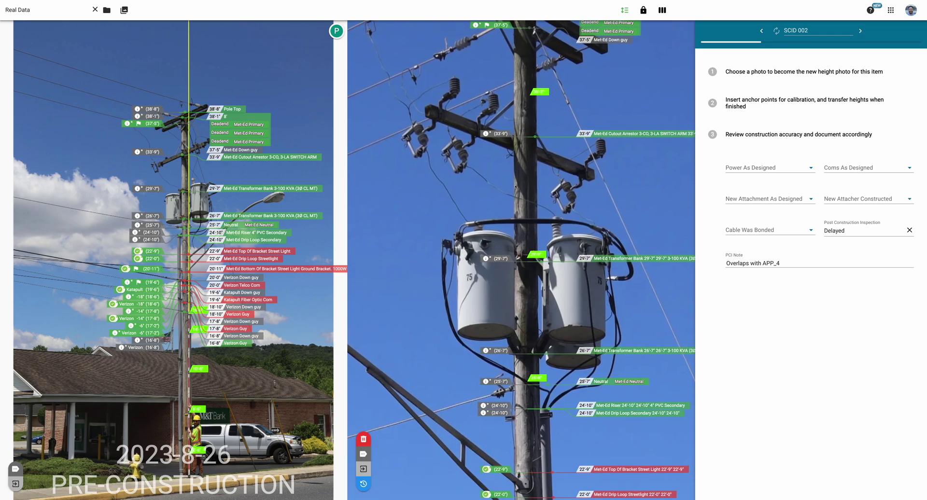
pyautogui.scroll(-8, 515, 260)
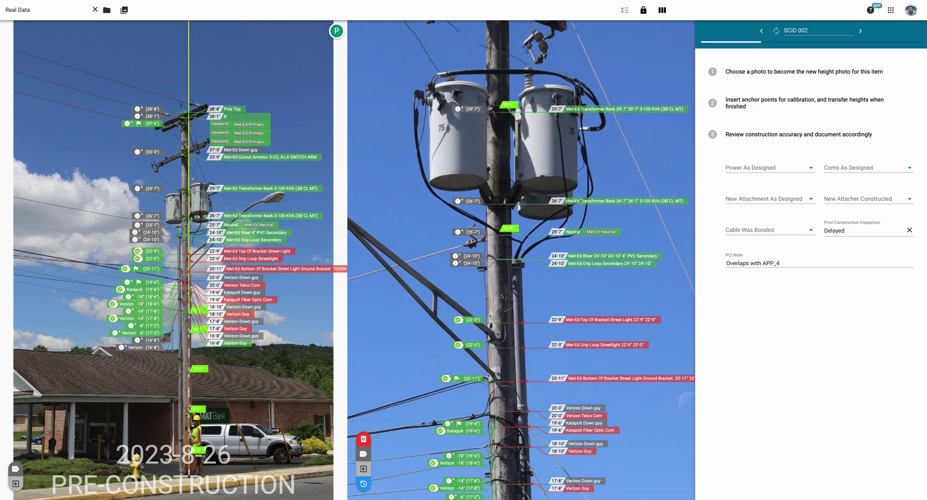
pyautogui.scroll(-5, 560, 337)
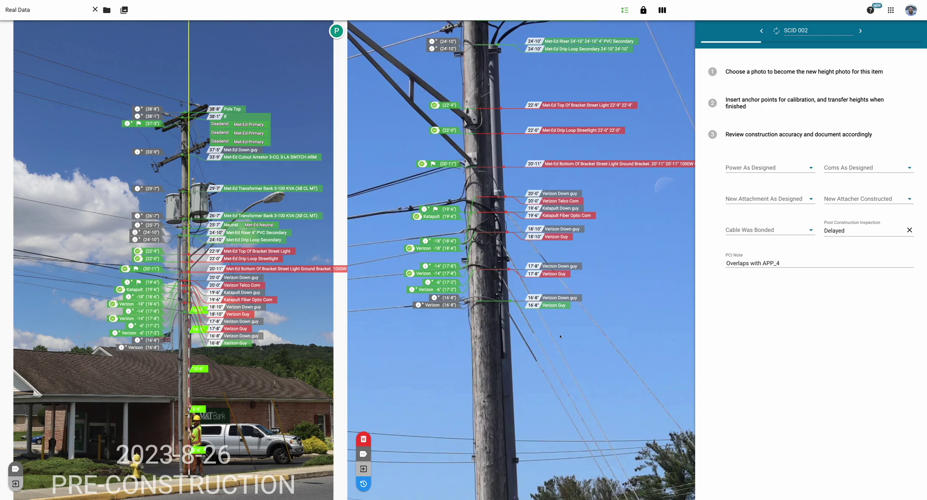
# Step: Record Power Yes, Coms No, New Attachment Unsure, Attacher Constructed No, Cable Bonded No; open Phase Records
pyautogui.click(763, 169)
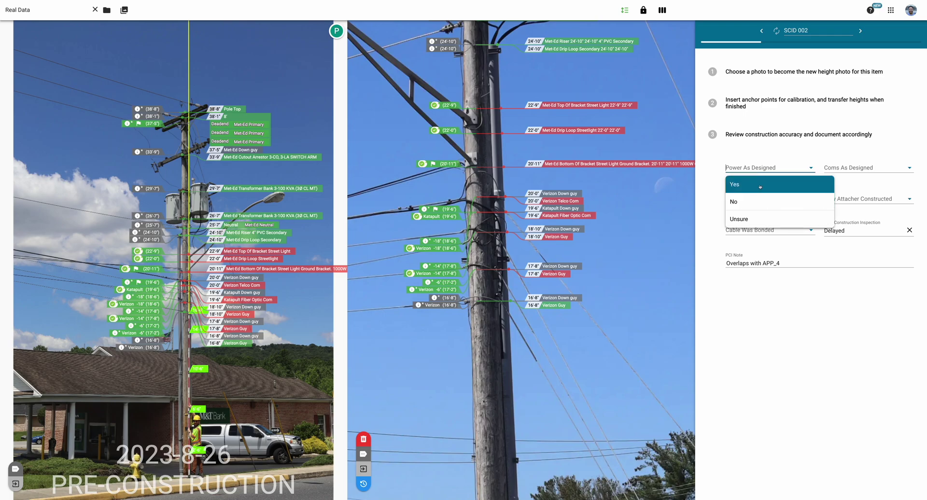
pyautogui.click(761, 184)
pyautogui.click(864, 168)
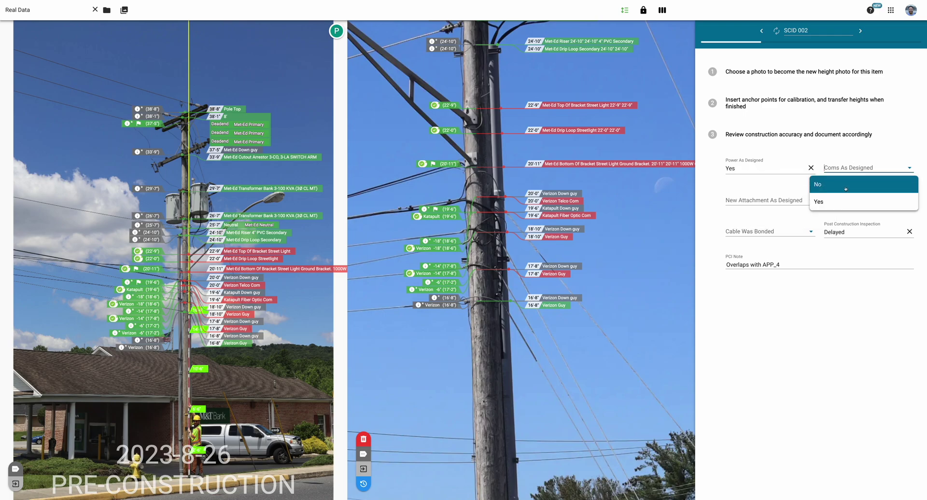
pyautogui.click(864, 202)
pyautogui.click(763, 200)
pyautogui.click(762, 252)
pyautogui.click(865, 199)
pyautogui.click(864, 234)
pyautogui.click(766, 233)
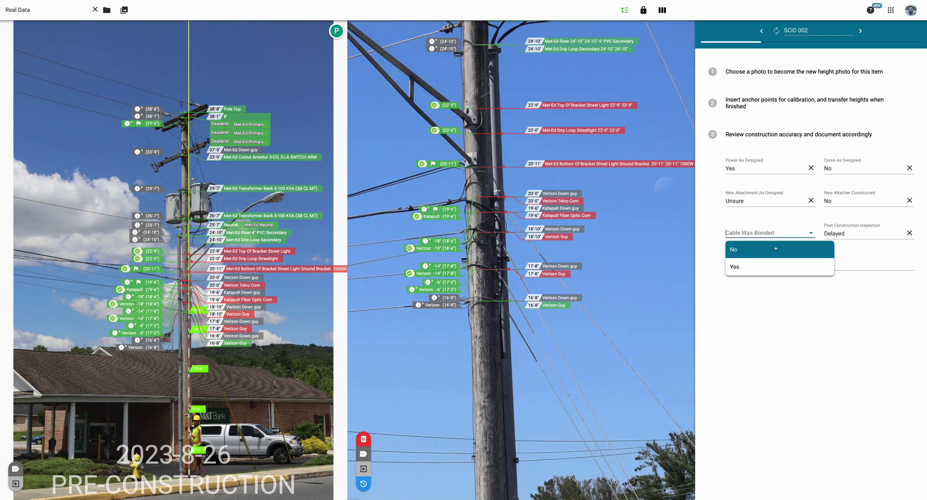
pyautogui.click(775, 249)
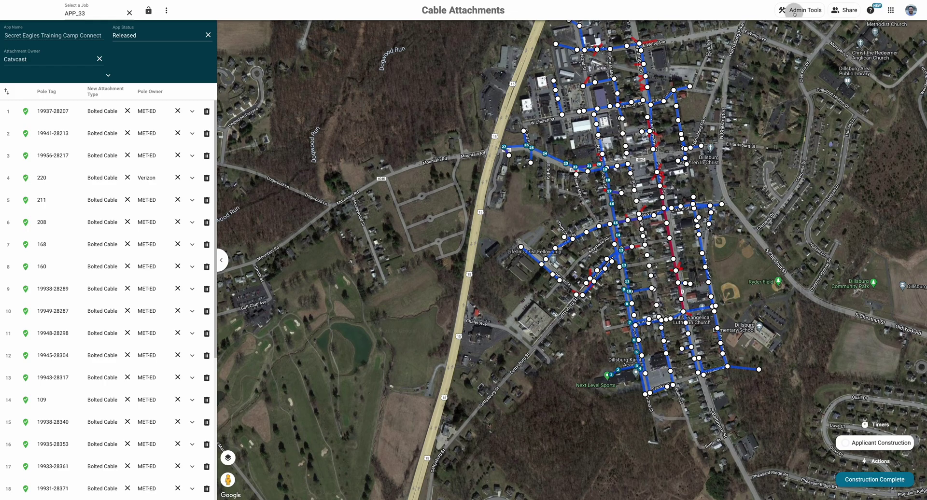
pyautogui.click(800, 10)
pyautogui.click(816, 79)
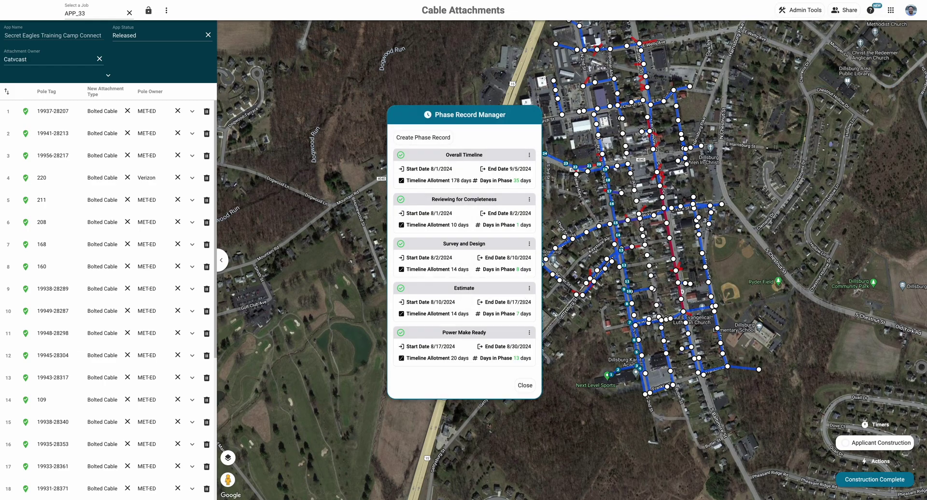
# Step: Post a comment on the Field Completed change thanking the field user for the PCI photos and noting a revisit after pole replacement
pyautogui.click(524, 385)
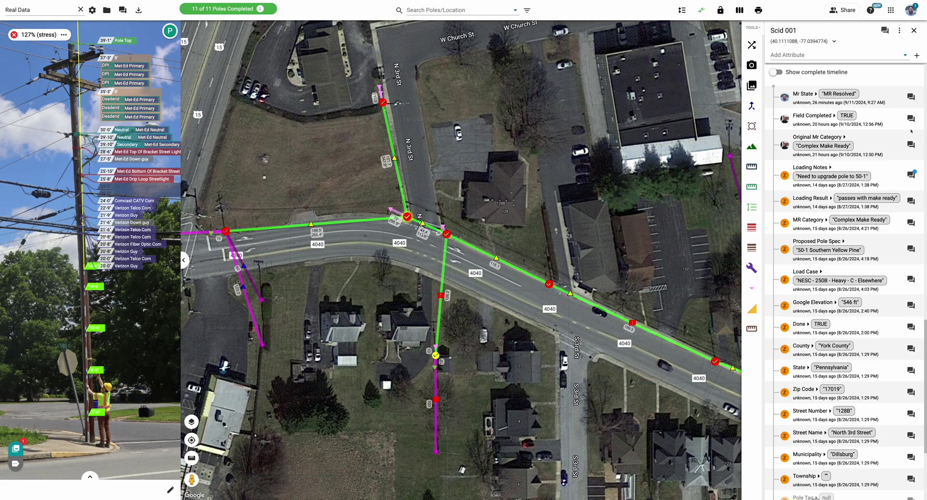
pyautogui.click(910, 118)
pyautogui.write('Thanks for grabbing the PCI photos @Isaac! W')
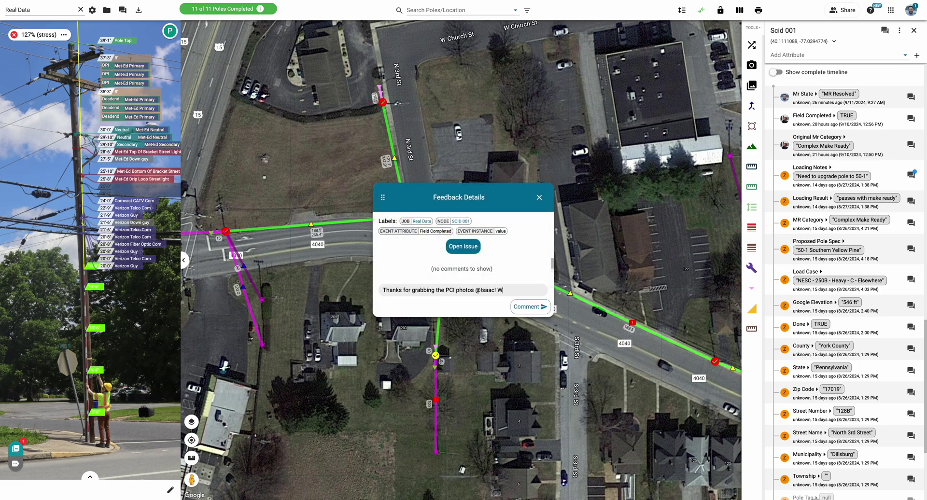
pyautogui.write('e will need to go back out after the pole is replaced.')
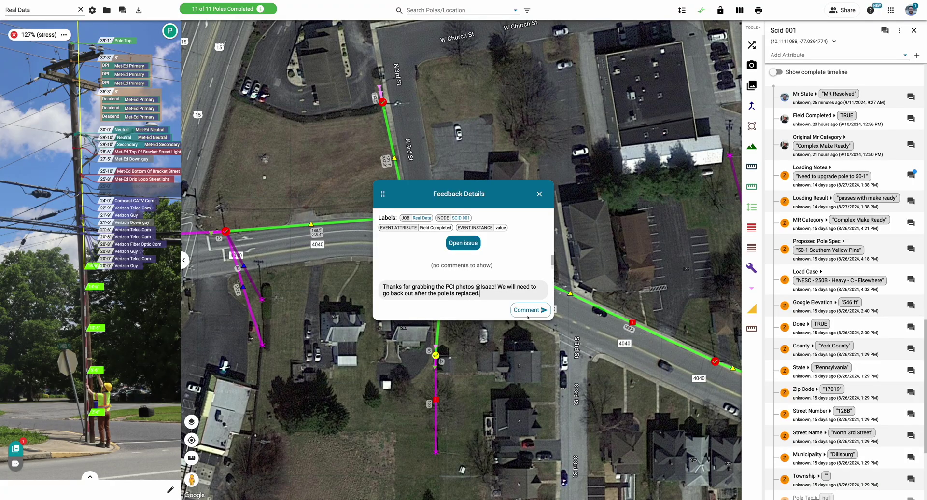
pyautogui.click(527, 311)
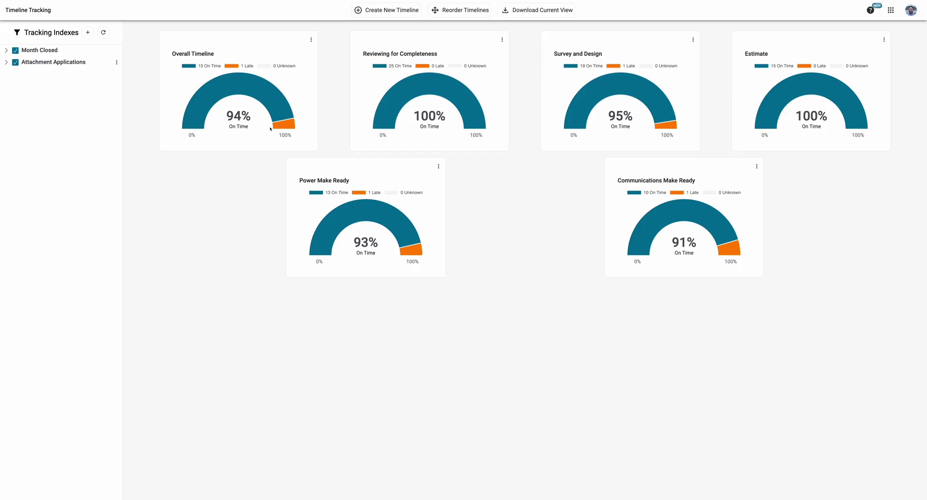
# Step: Create a new tracking timeline named 'OTMR Applications'
pyautogui.click(394, 15)
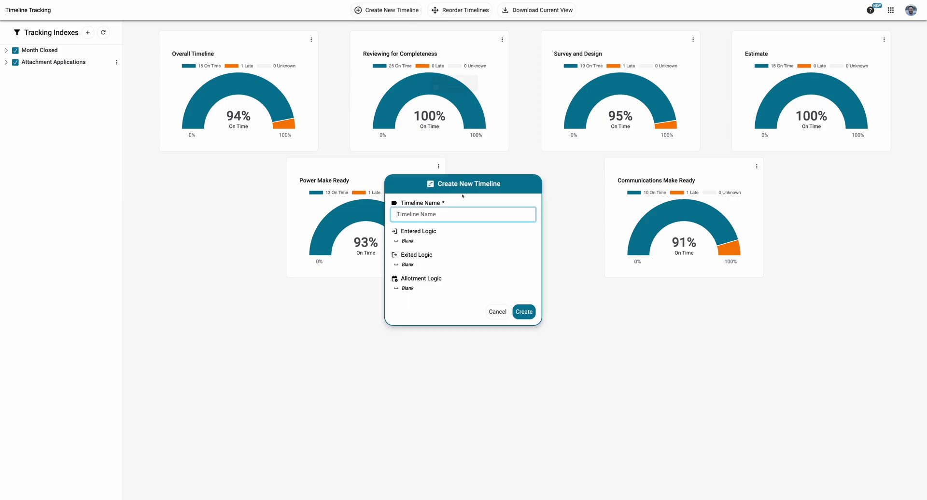
pyautogui.write('OTMR Applications')
pyautogui.click(524, 312)
# Step: Delete the OTMR Applications timeline and confirm the deletion
pyautogui.click(836, 167)
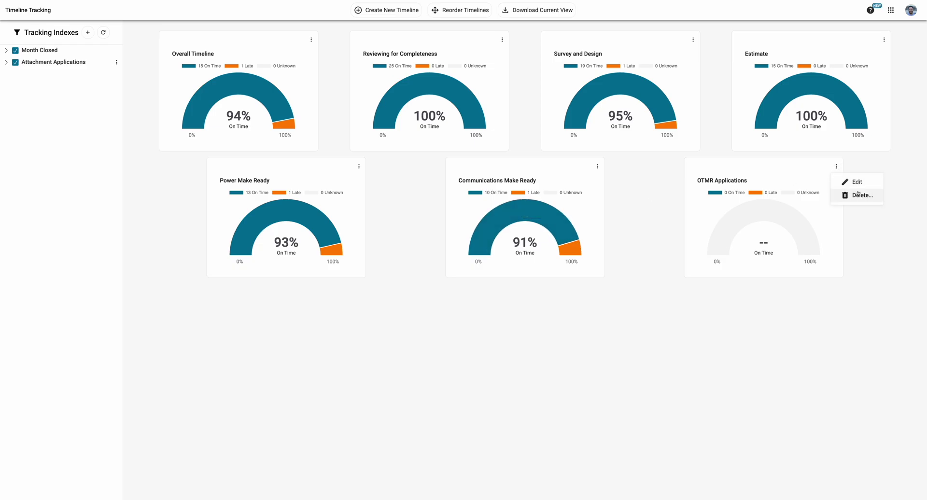
pyautogui.click(849, 195)
pyautogui.click(553, 276)
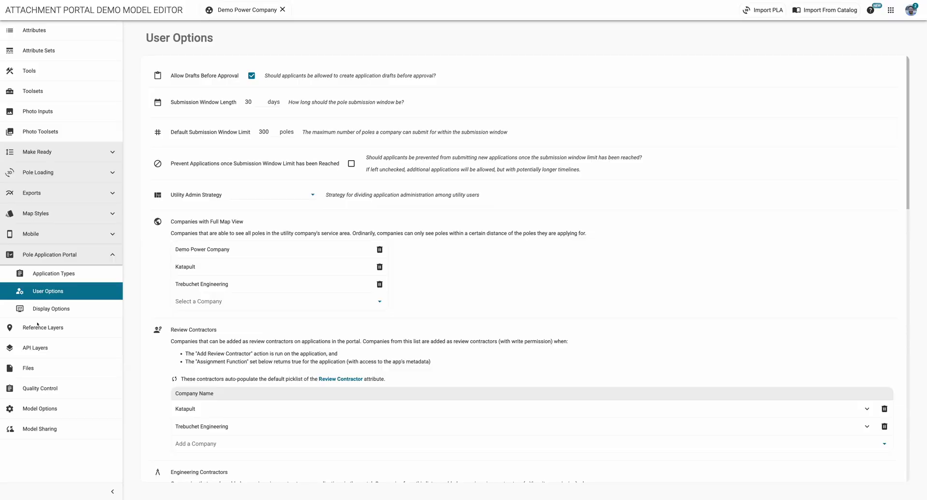
# Step: Open the Cable Attachments application type and toggle App Status required on, then back off
pyautogui.scroll(-5, 252, 205)
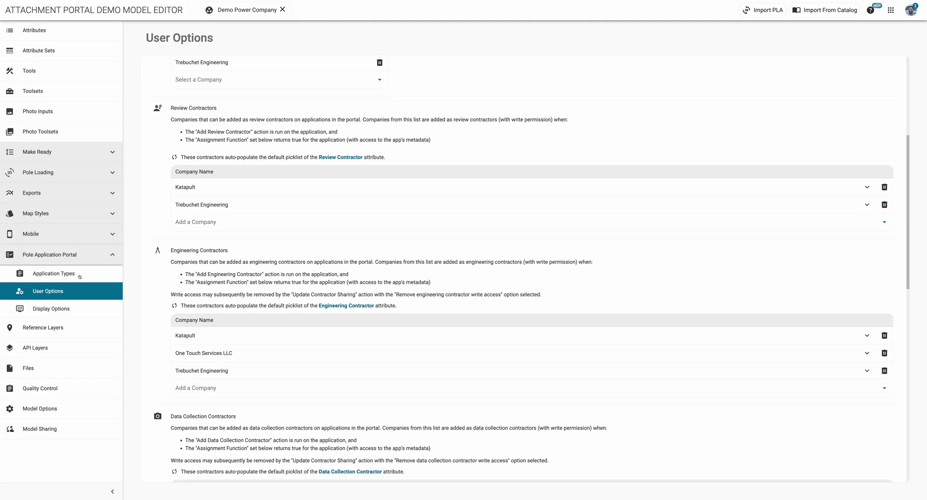
pyautogui.click(73, 274)
pyautogui.click(488, 112)
pyautogui.scroll(-7, 342, 201)
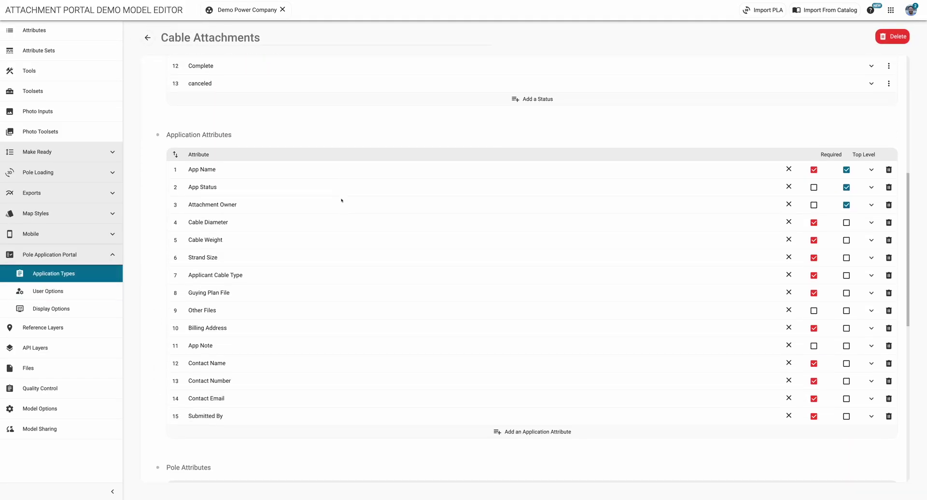
pyautogui.click(814, 170)
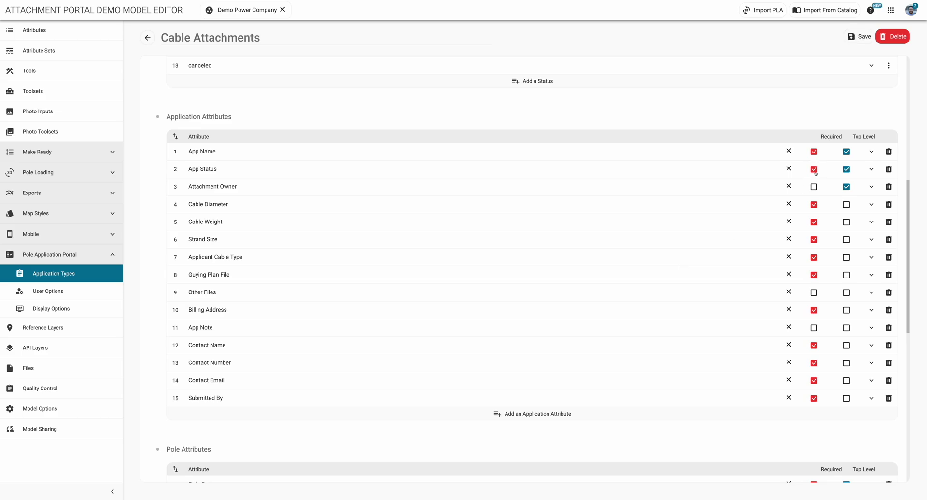
pyautogui.click(814, 169)
# Step: Expand the Incomplete status to reveal its Send Email action settings
pyautogui.scroll(-5, 302, 280)
pyautogui.scroll(10, 457, 237)
pyautogui.click(873, 222)
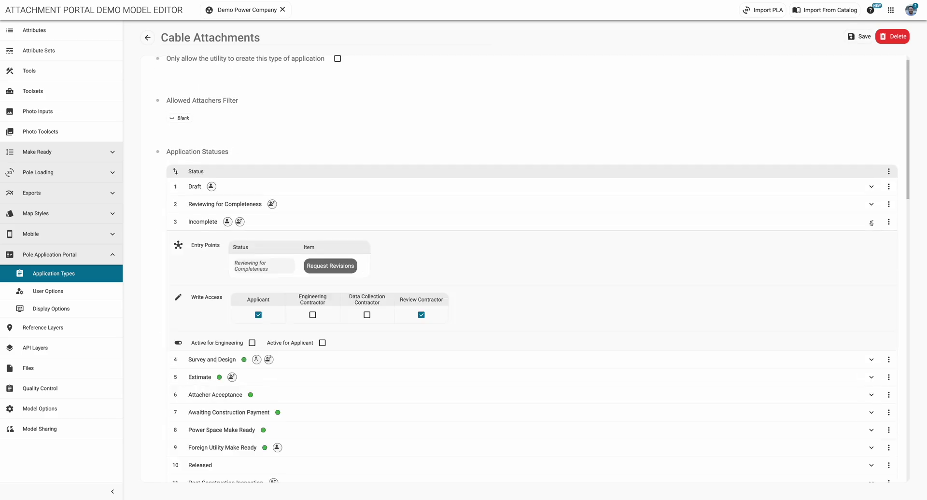
pyautogui.scroll(-3, 828, 285)
pyautogui.click(864, 286)
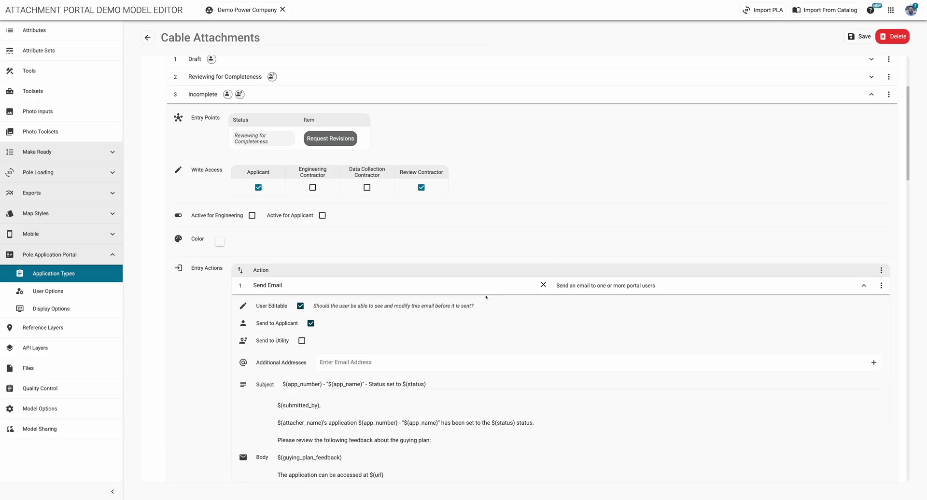